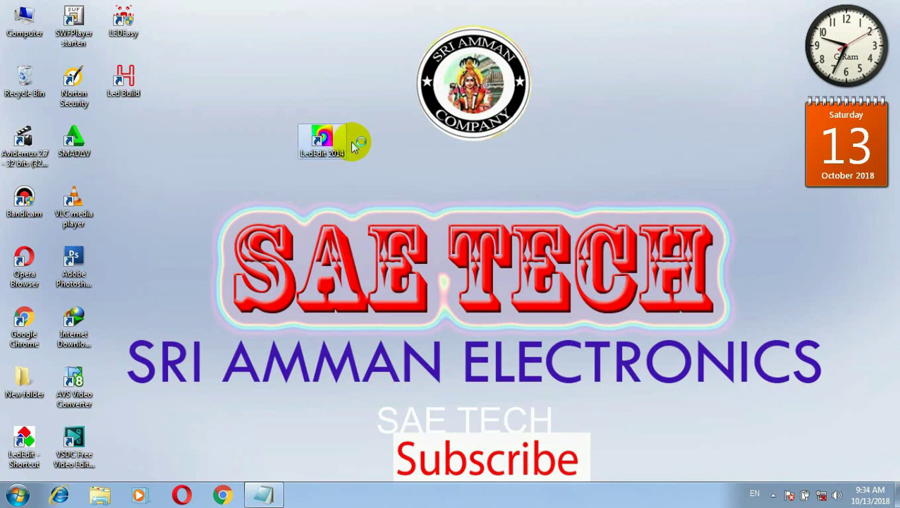
Step: Launch LedEdit 2014 and create a new project with a 60 × 30 matrix of 1800 LEDs
double_click(353, 145)
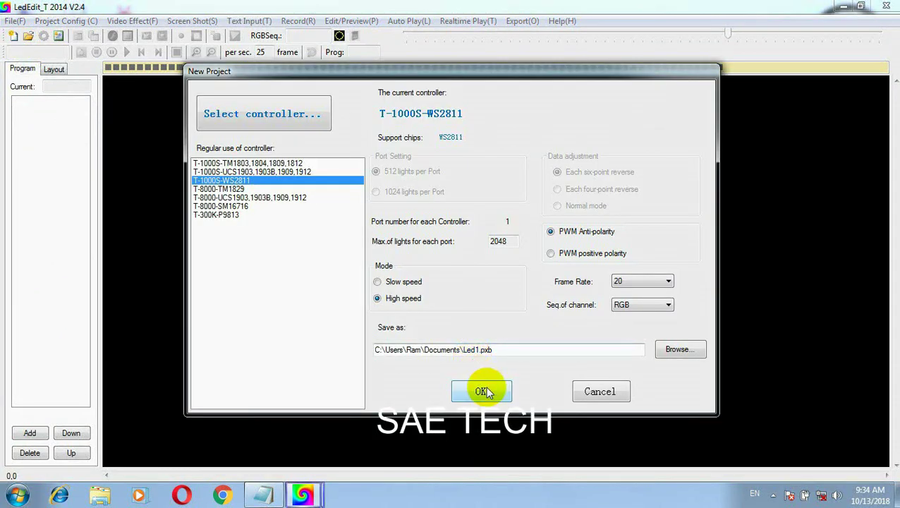
click(489, 390)
click(44, 36)
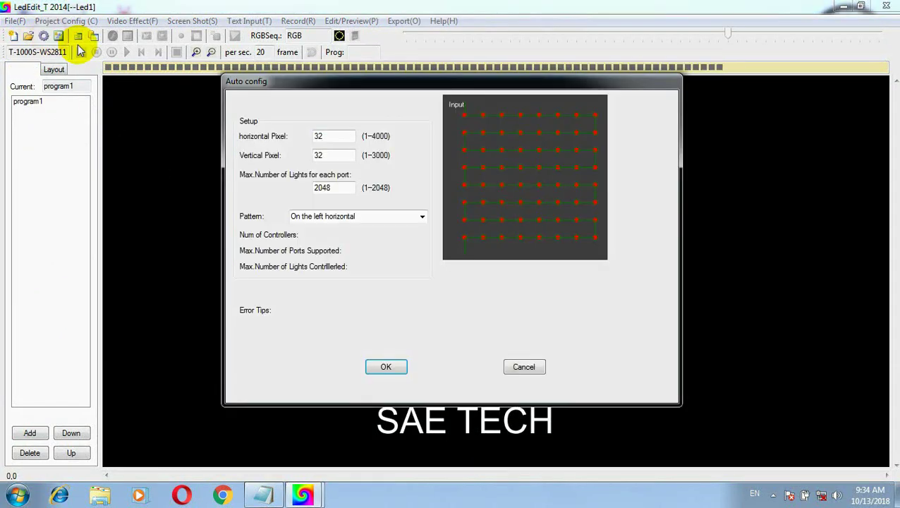
text(60)
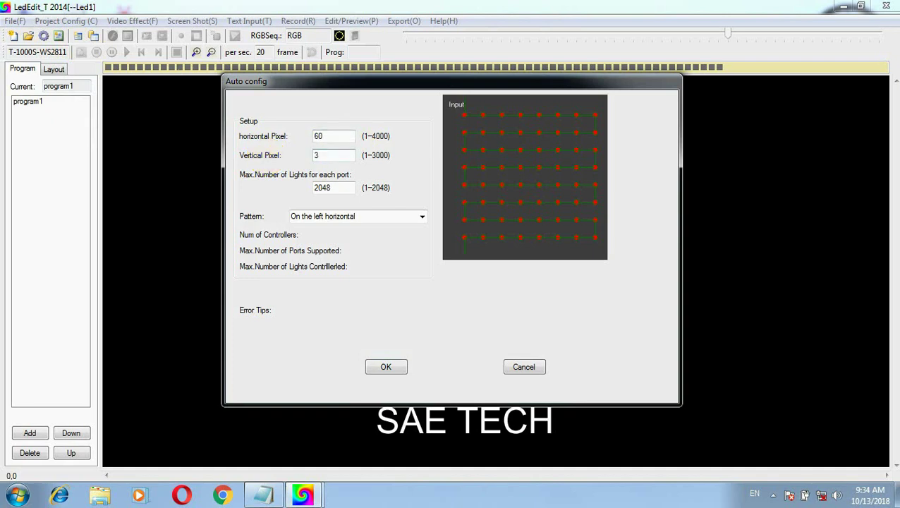
click(396, 366)
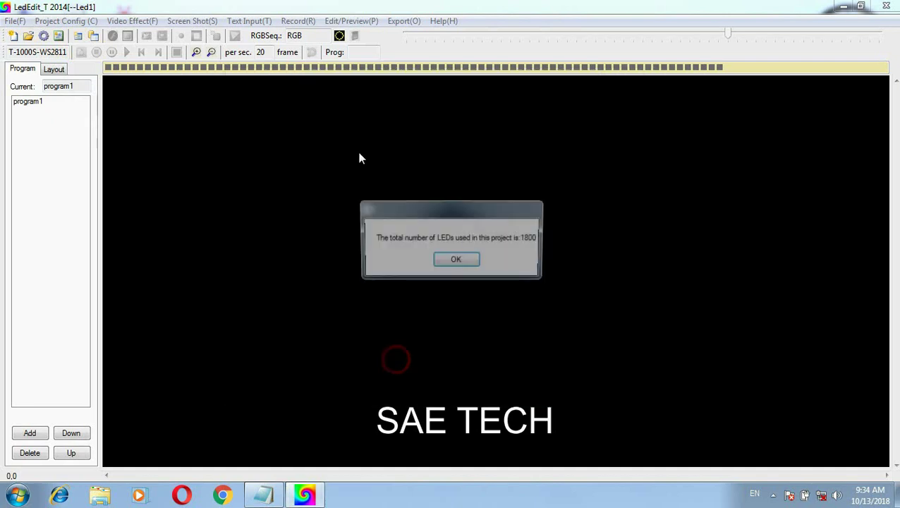
click(462, 265)
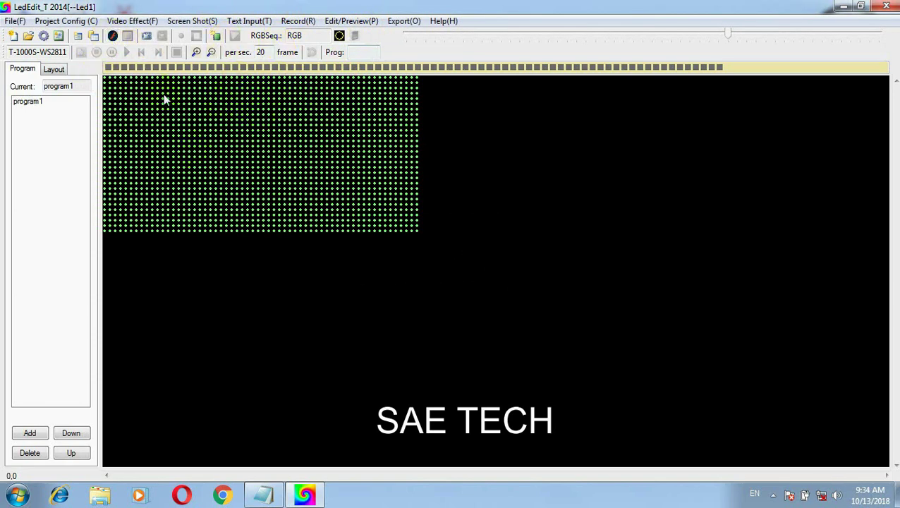
Step: Open the text entry panel and move it aside to the right
click(254, 22)
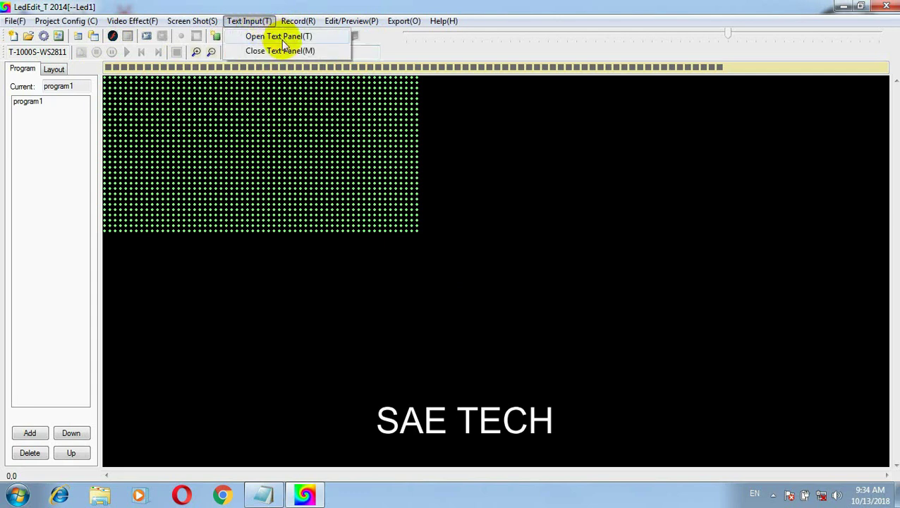
click(281, 40)
drag(460, 97, 621, 91)
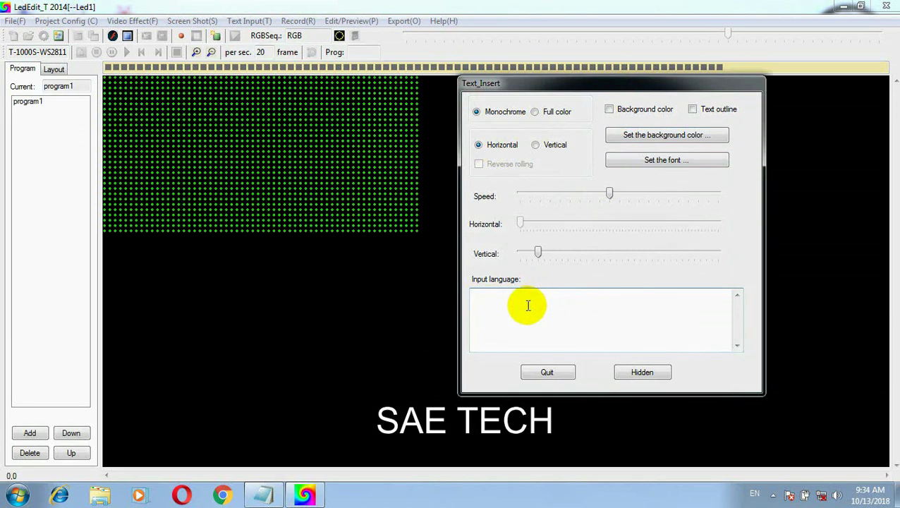
Step: Copy the Tamil shop-name line from Notepad and paste it into the text input box
click(265, 497)
drag(386, 126, 279, 129)
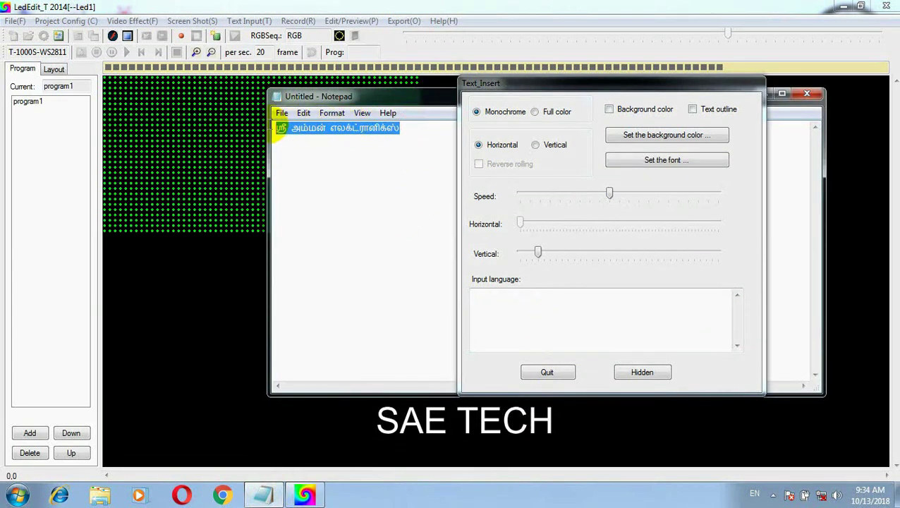
right_click(286, 129)
click(325, 171)
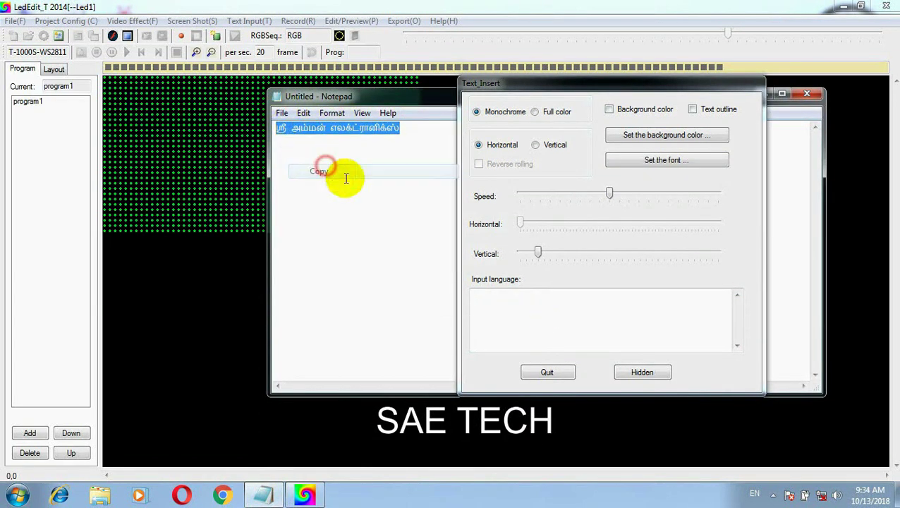
click(533, 309)
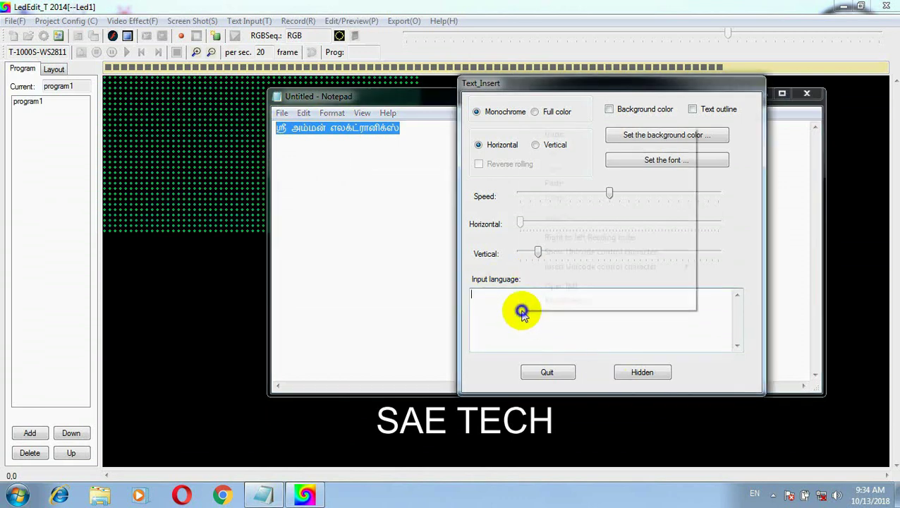
click(564, 182)
Step: Minimize Notepad and set the text font to SimSun at size 22
click(388, 205)
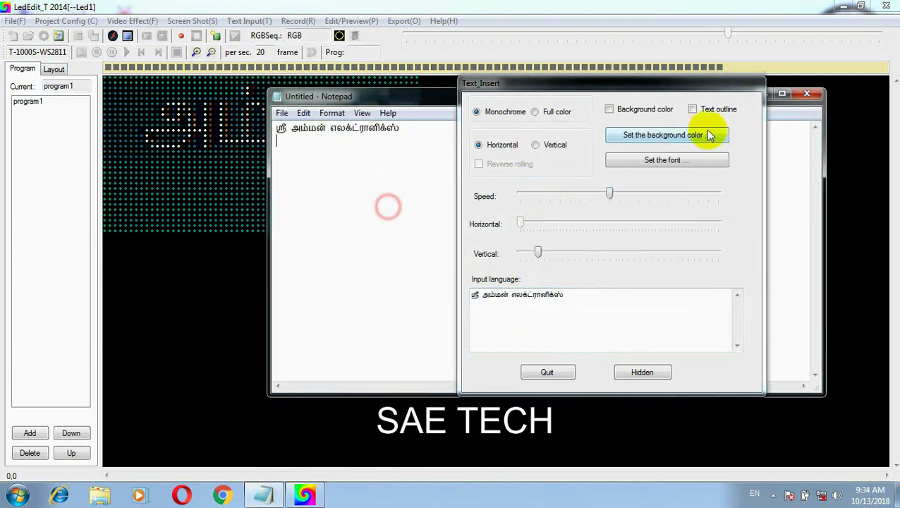
drag(443, 88, 217, 269)
drag(198, 315, 328, 332)
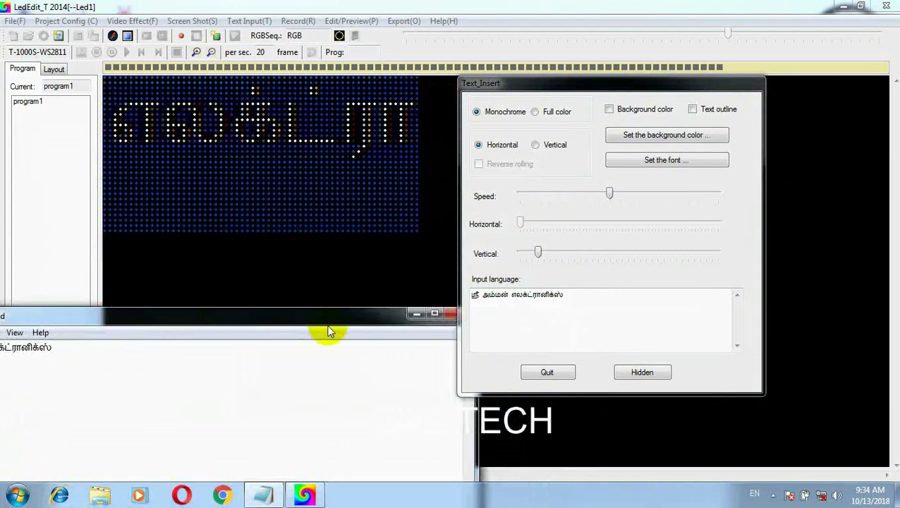
click(414, 312)
click(627, 317)
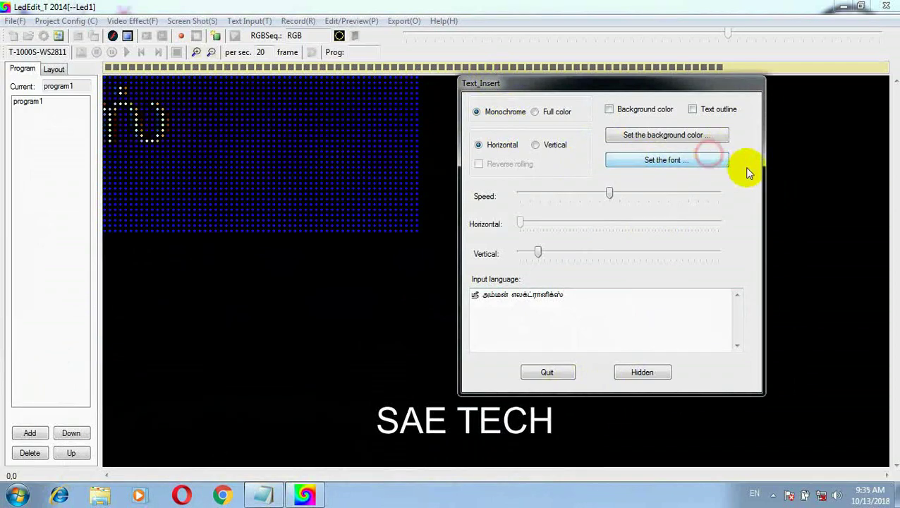
drag(505, 97, 651, 137)
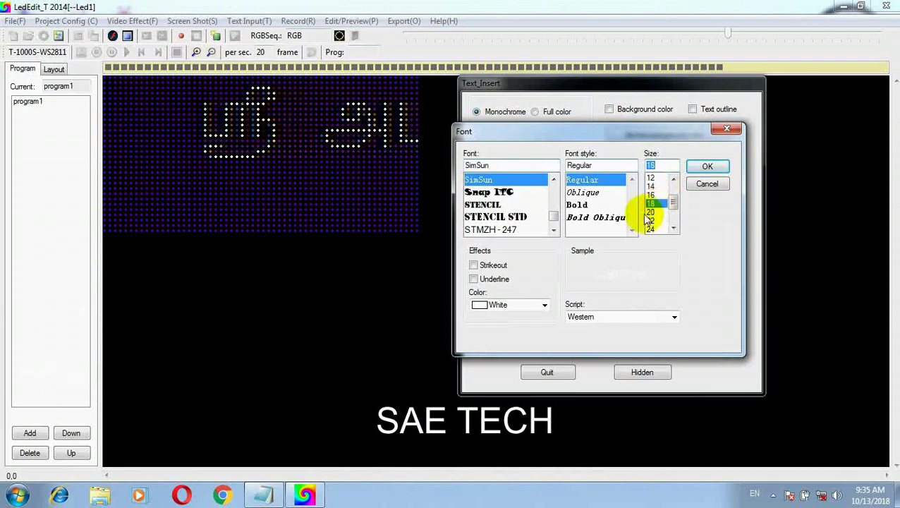
click(697, 167)
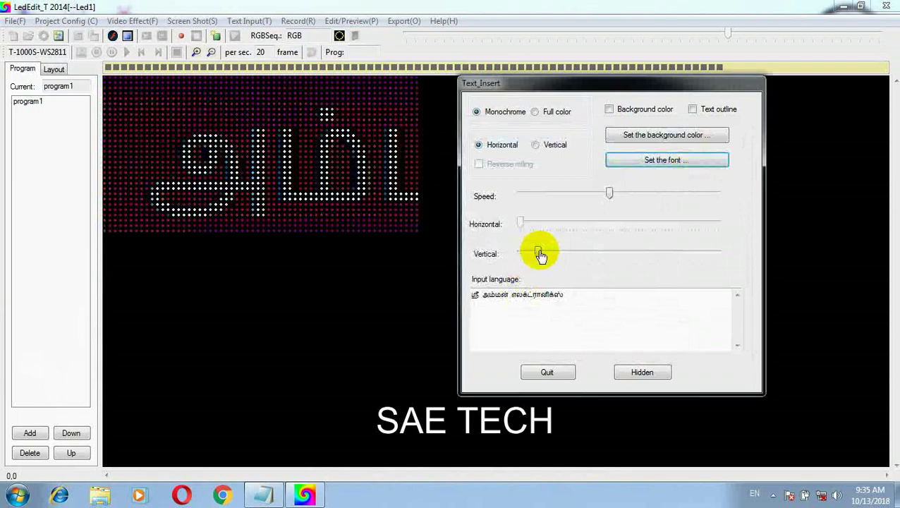
Step: Adjust the text's vertical position, set a mid-range scroll speed, and enable the text outline
drag(539, 257, 522, 257)
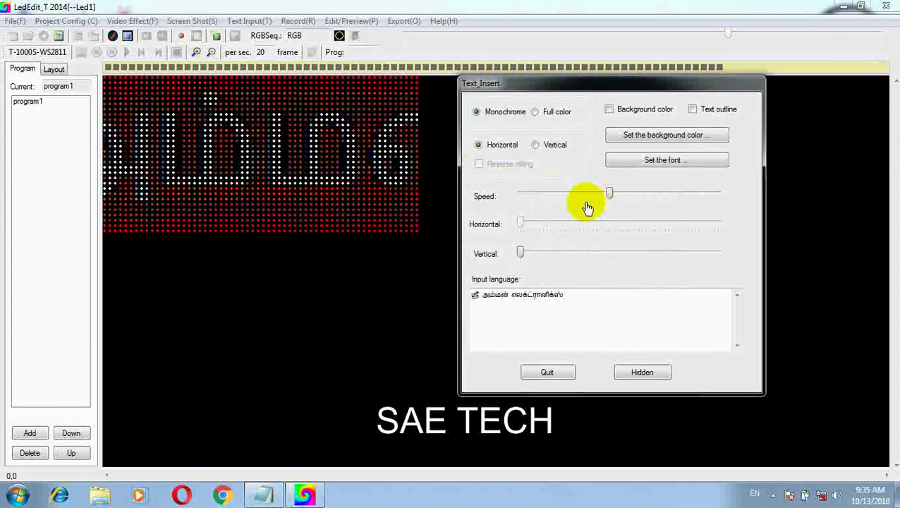
drag(605, 189, 651, 193)
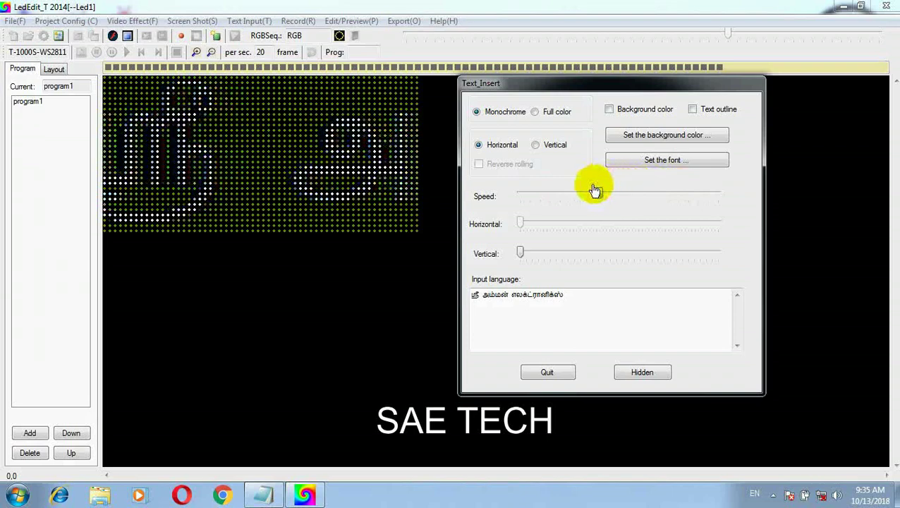
drag(592, 191, 601, 190)
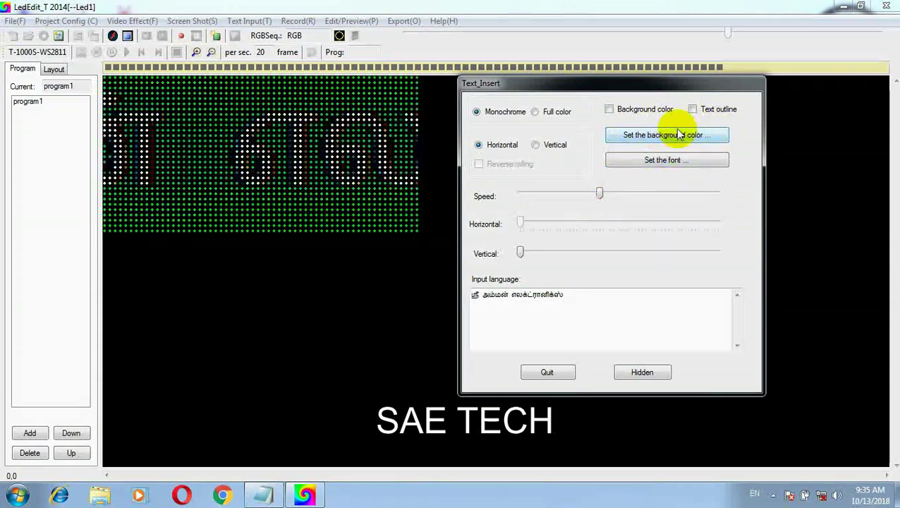
click(693, 110)
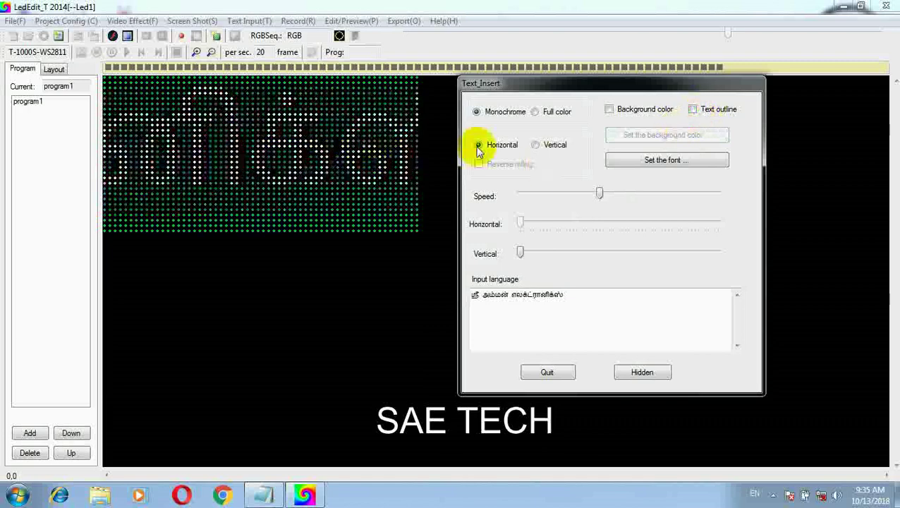
Step: Switch the text to full colour, apply the move-left effect, and reopen the text panel
click(534, 113)
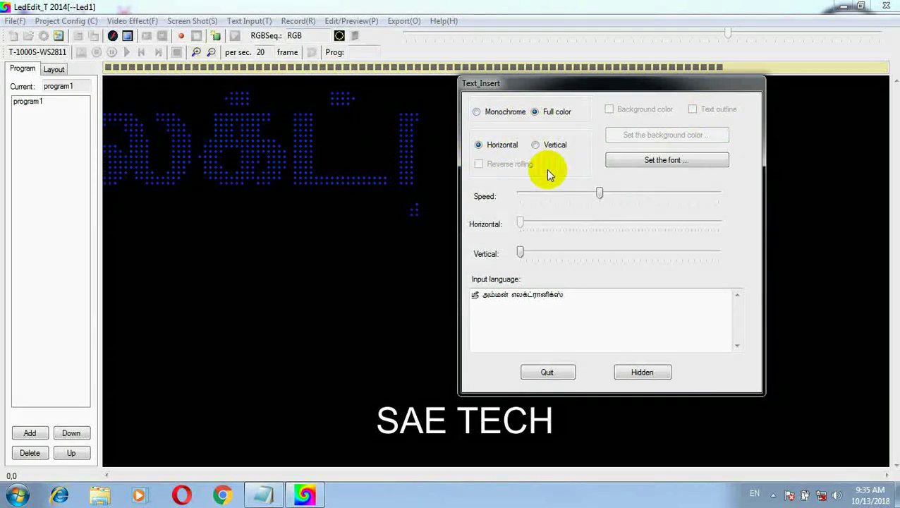
click(642, 374)
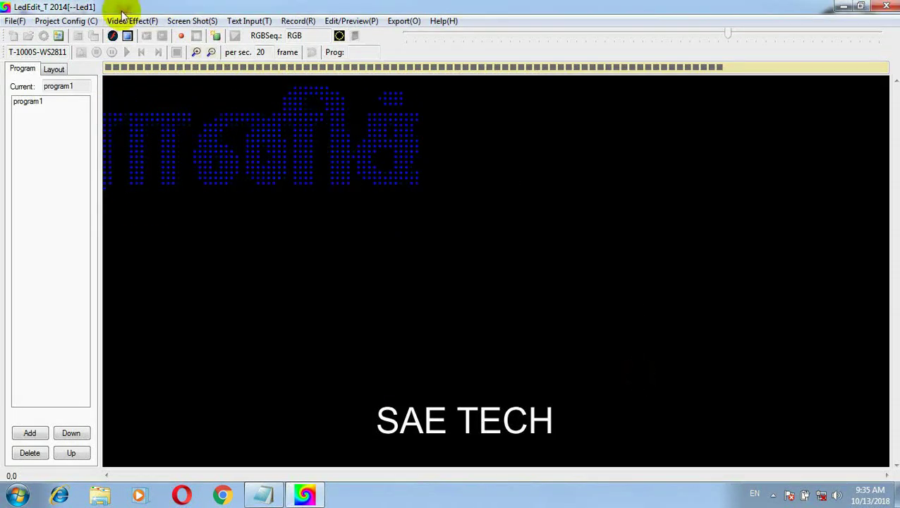
click(131, 21)
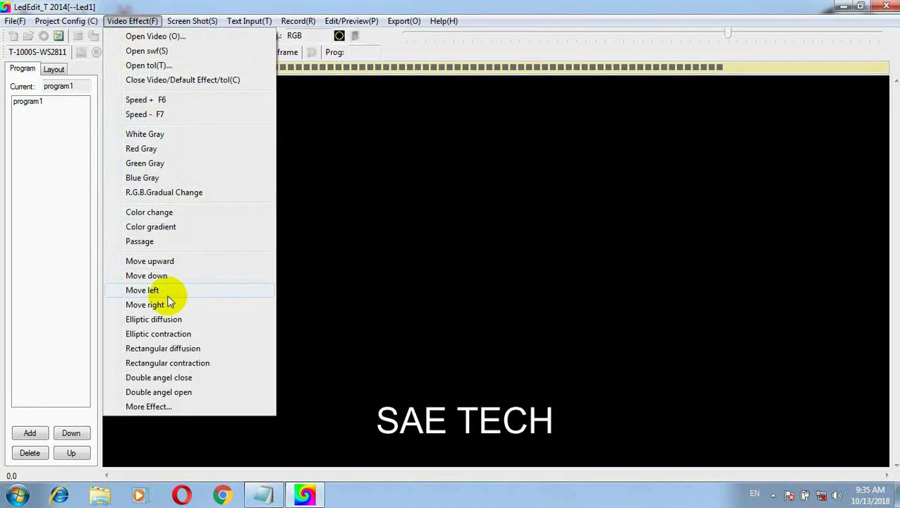
click(167, 292)
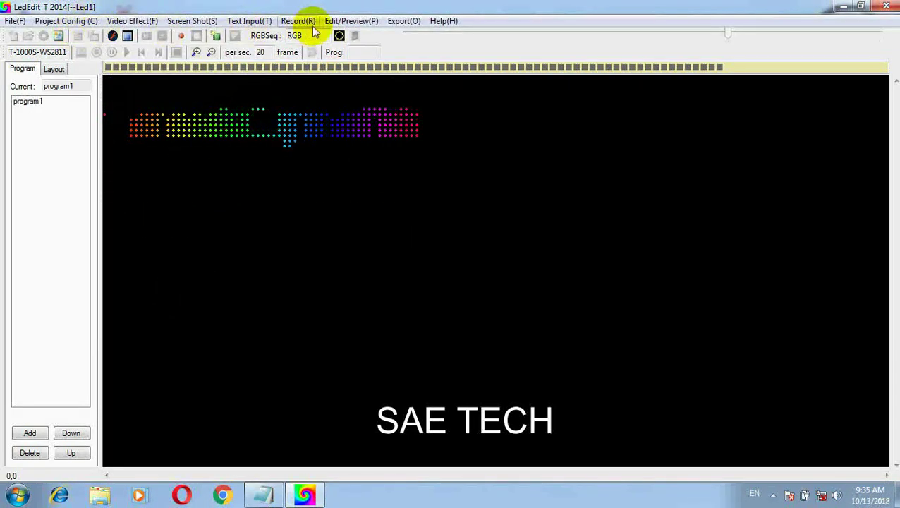
click(247, 21)
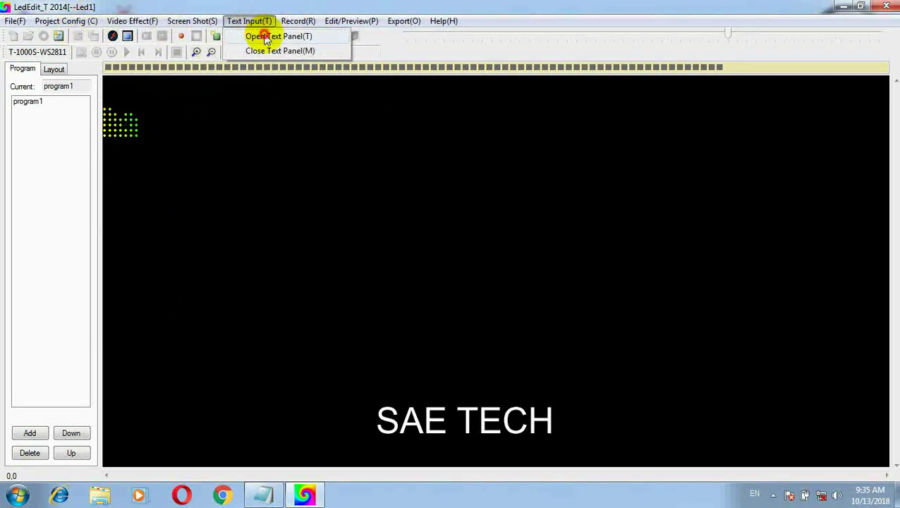
click(267, 37)
Step: Hide the text panel, zoom in on the LED preview, and reopen the panel
drag(553, 80, 592, 83)
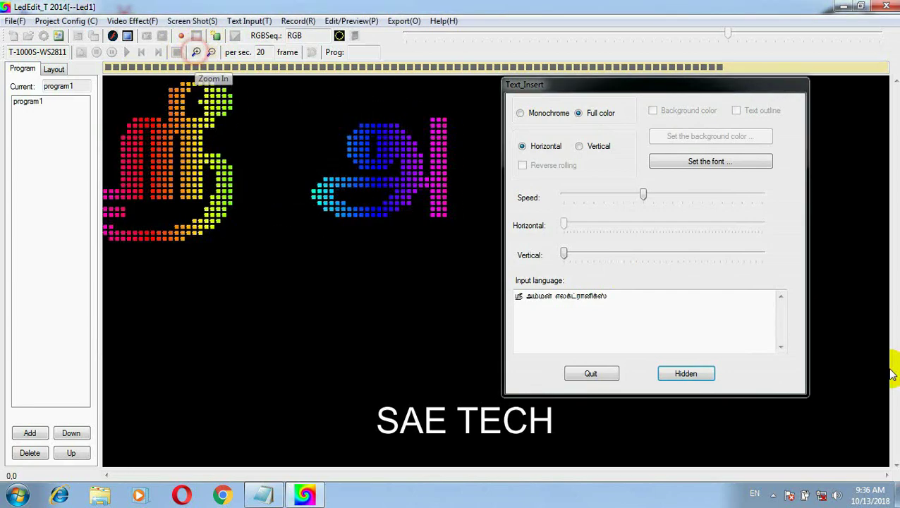
click(698, 374)
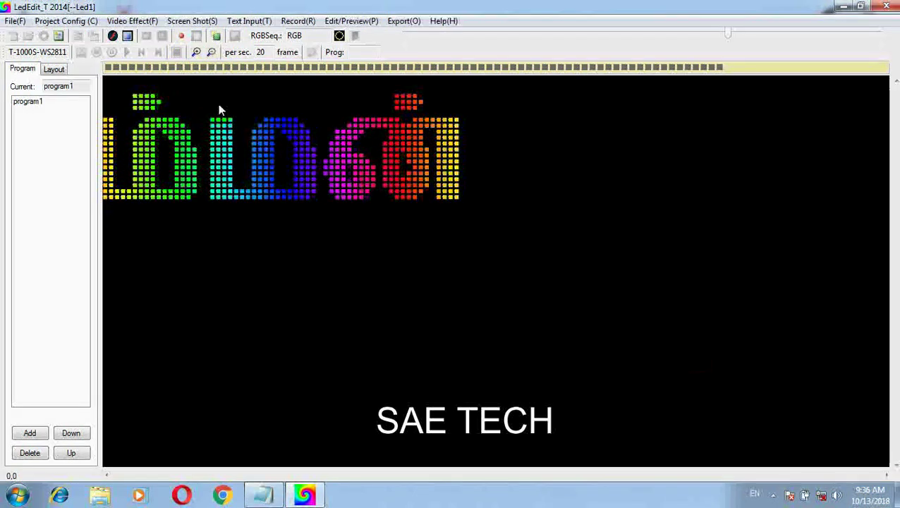
click(196, 51)
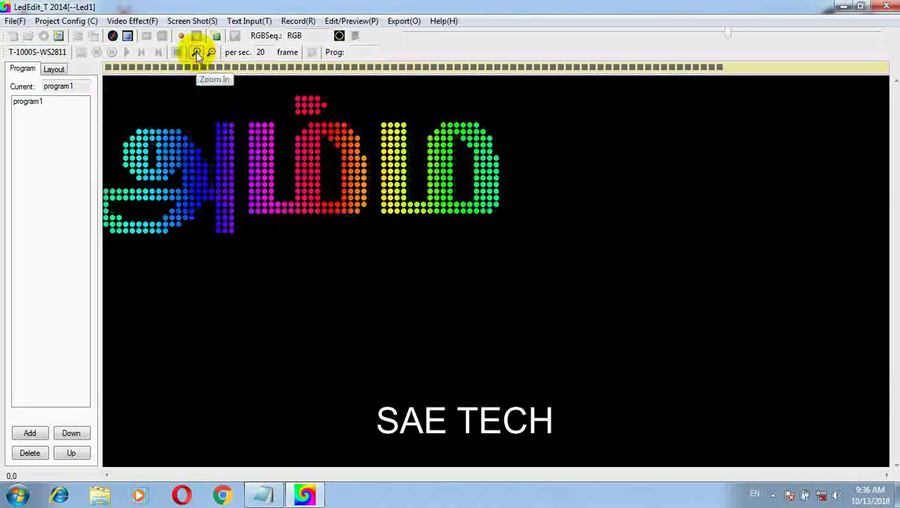
click(259, 22)
click(265, 36)
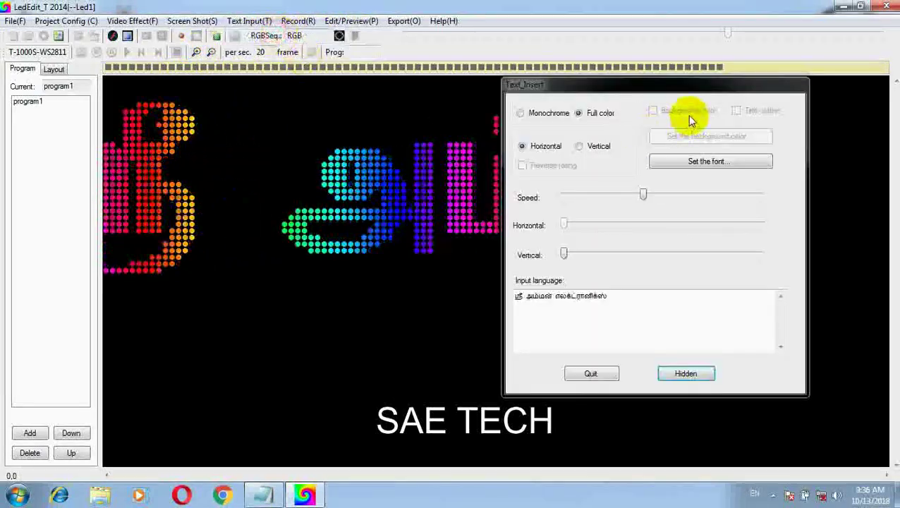
Step: Raise the horizontal setting, keep horizontal scrolling, and switch the text to Monochrome
click(580, 146)
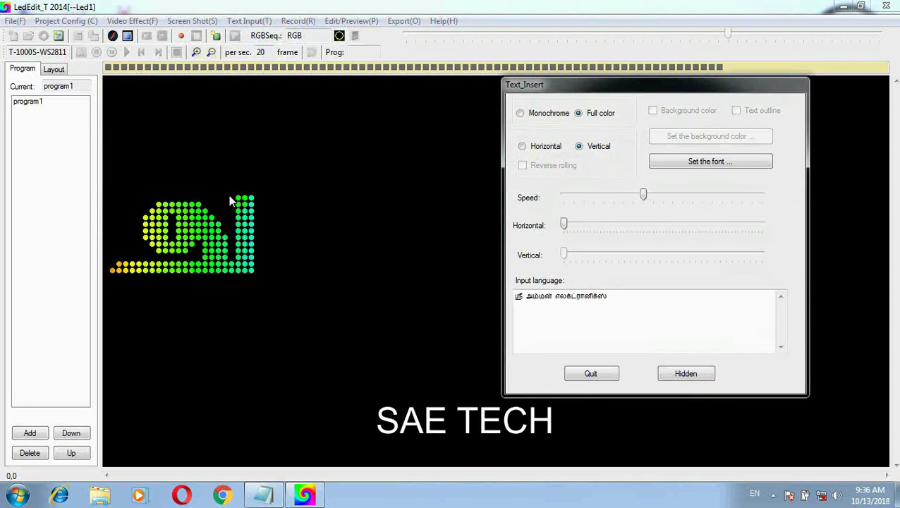
click(540, 146)
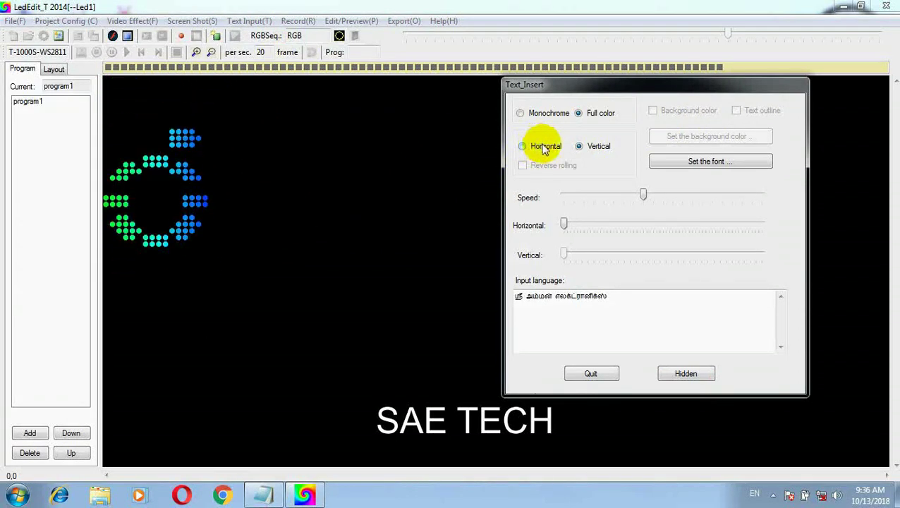
drag(557, 86, 619, 97)
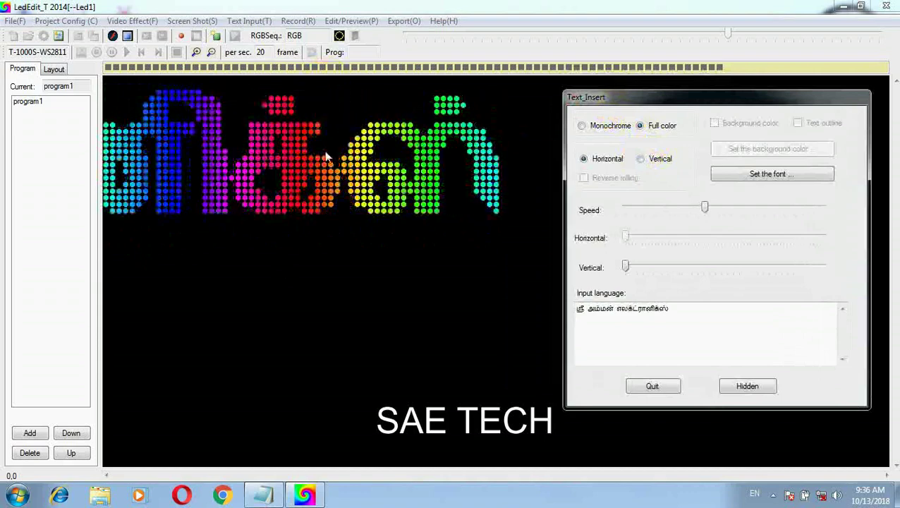
click(640, 158)
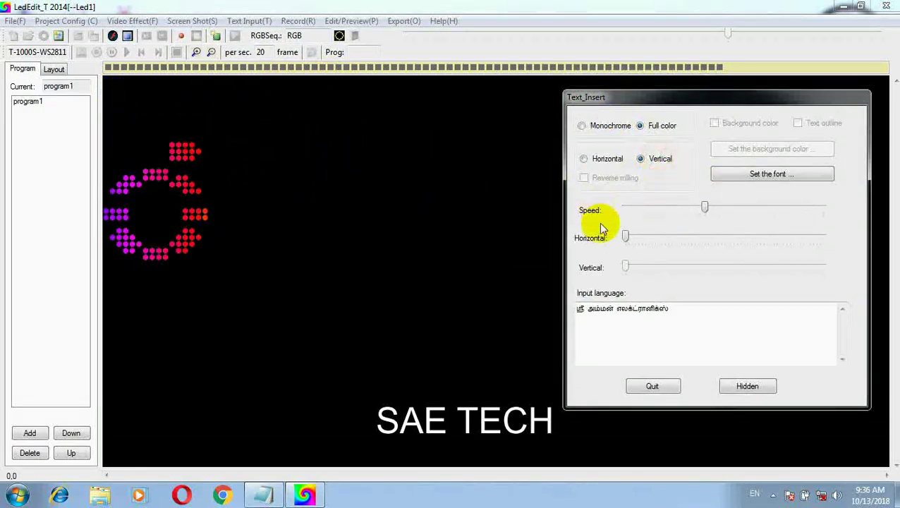
drag(628, 235, 683, 232)
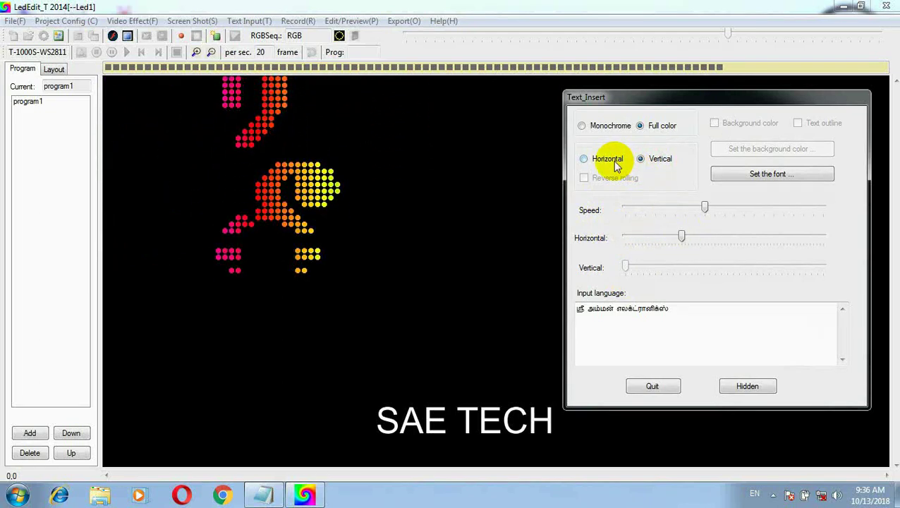
click(607, 166)
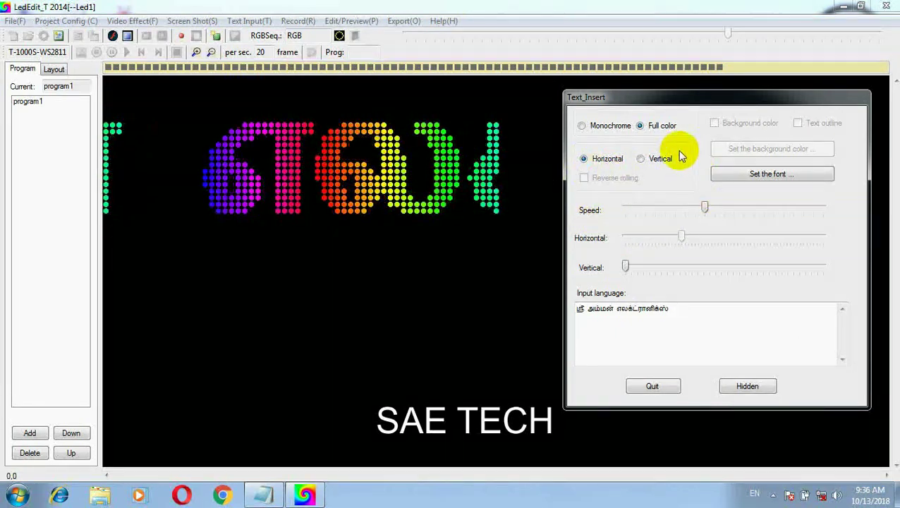
click(611, 130)
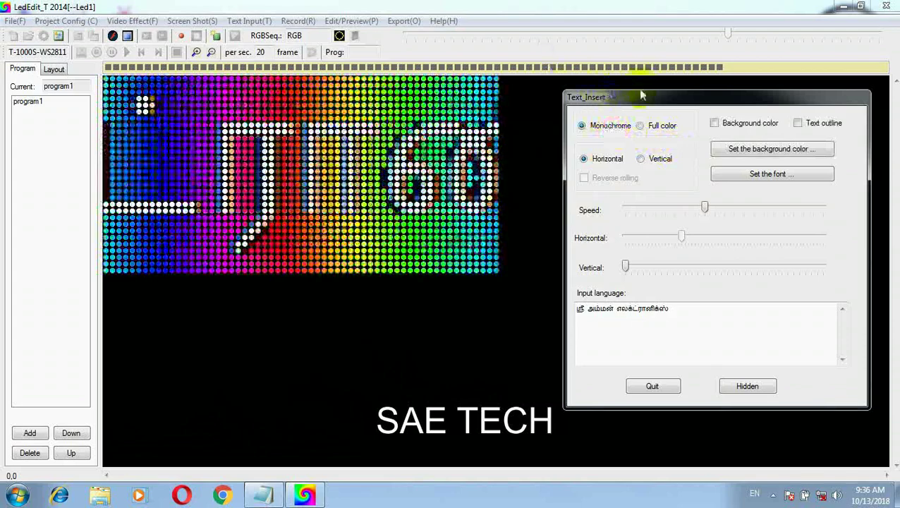
Step: Select Full color for the Tamil text and hide the Text_Insert panel
click(617, 125)
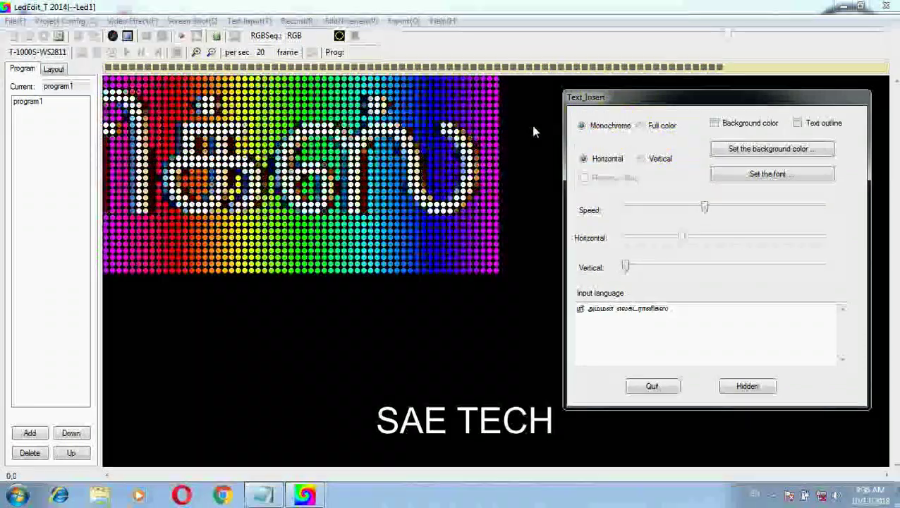
click(655, 127)
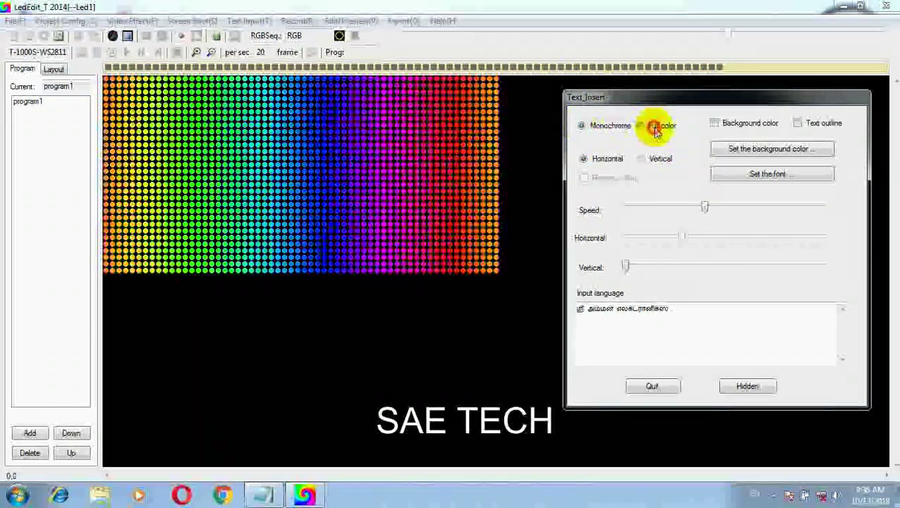
click(655, 127)
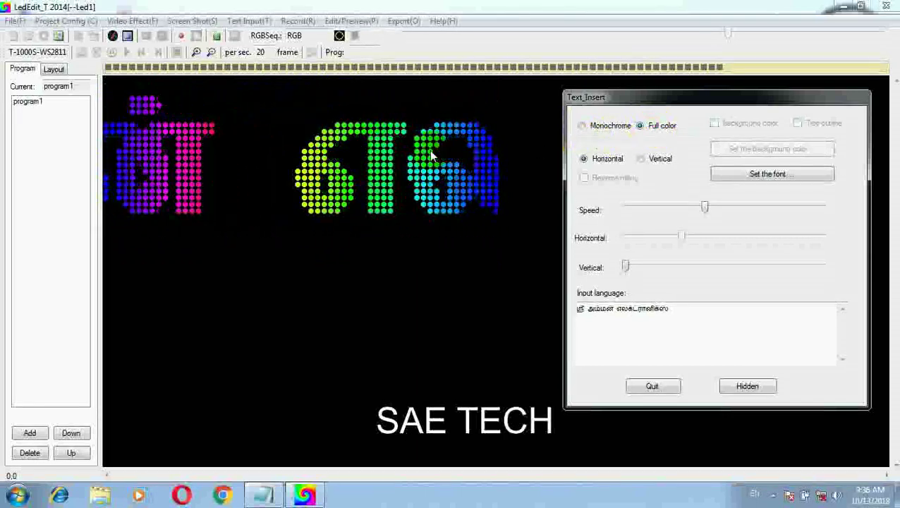
click(757, 224)
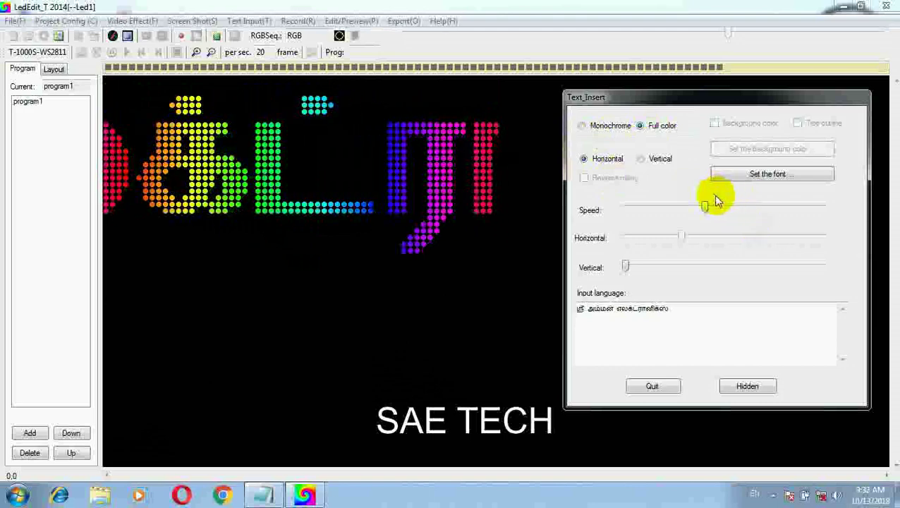
click(748, 388)
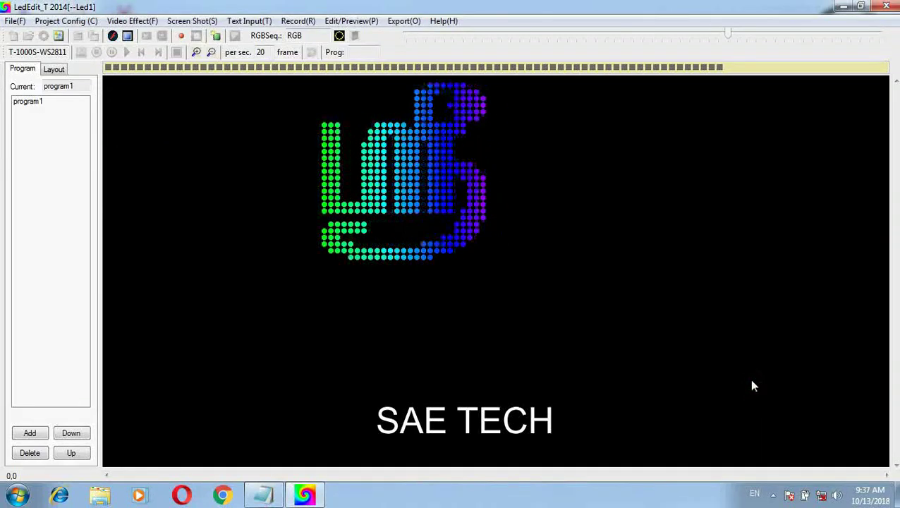
Step: Record the scrolling animation until the Prog counter reaches 200 frames
click(181, 33)
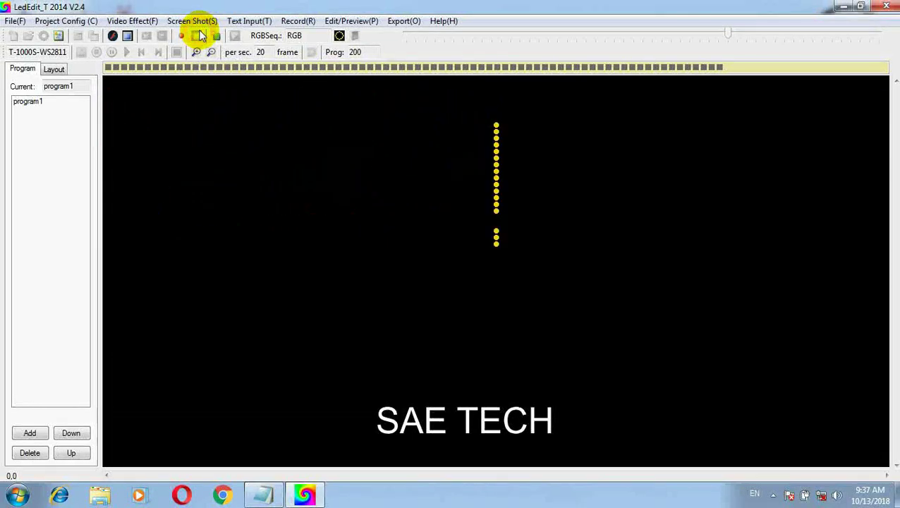
Step: Close the video effect and start exporting the recording as a preview SWF
click(128, 36)
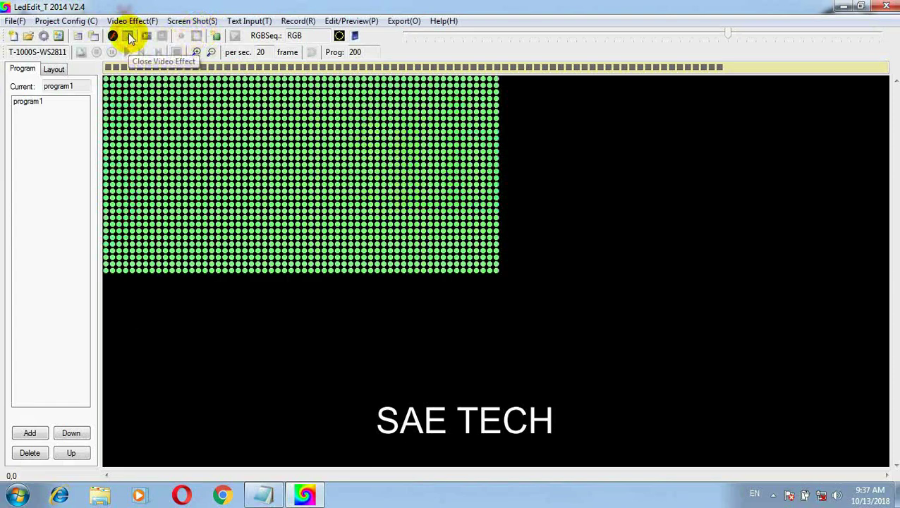
click(398, 21)
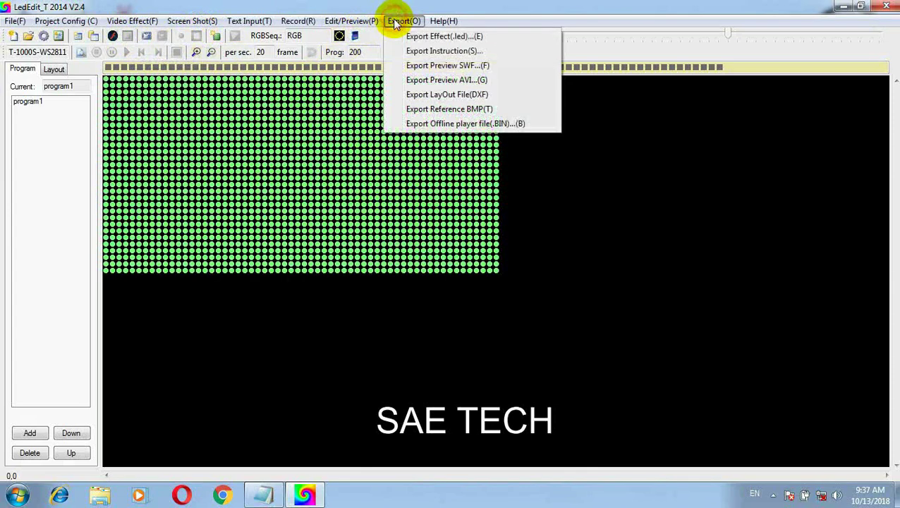
click(447, 66)
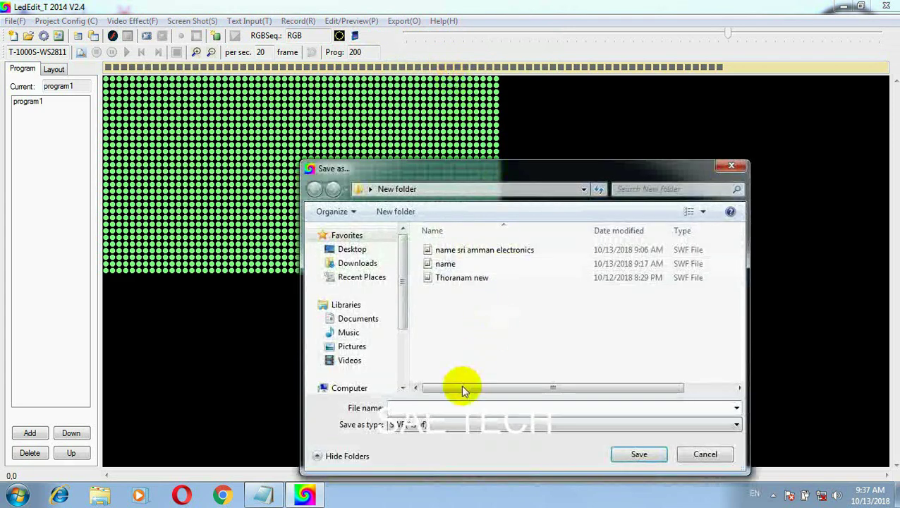